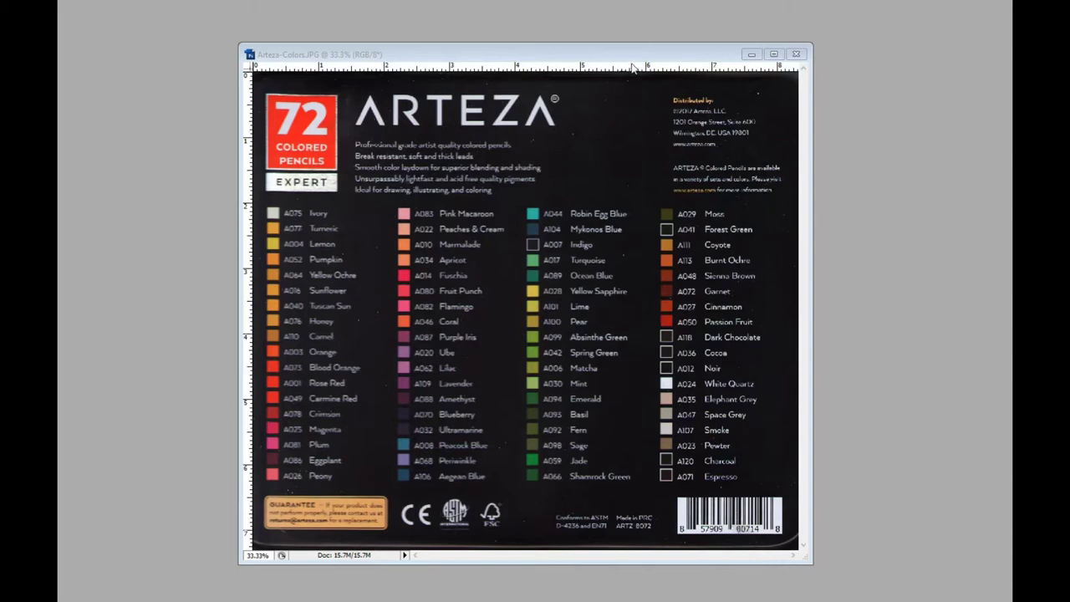
pyautogui.moveTo(596, 56); pyautogui.dragTo(594, 52)
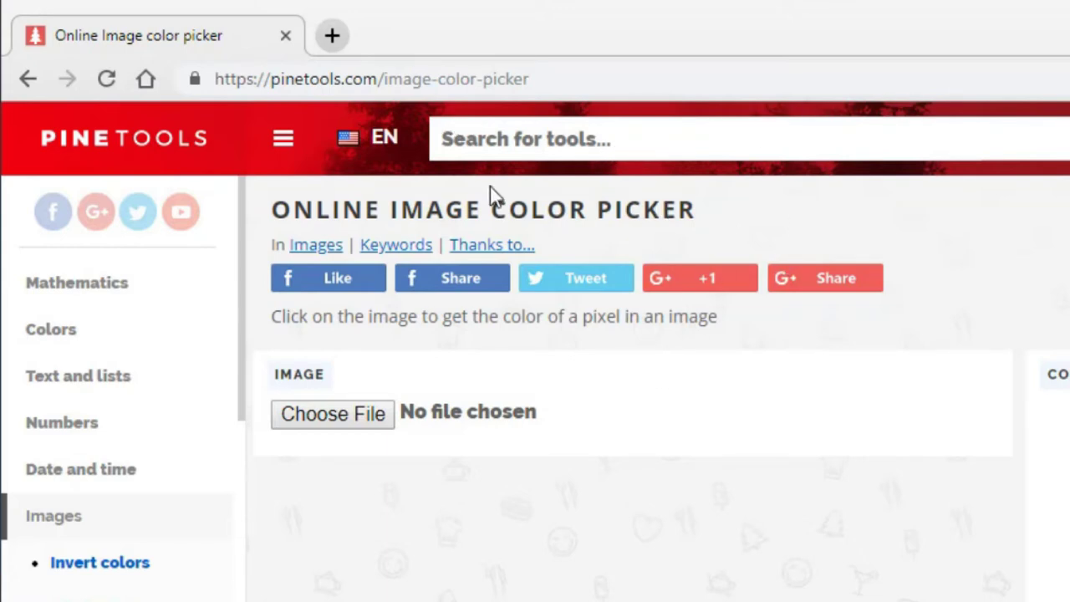
pyautogui.moveTo(411, 119)
pyautogui.moveTo(265, 78); pyautogui.dragTo(566, 80)
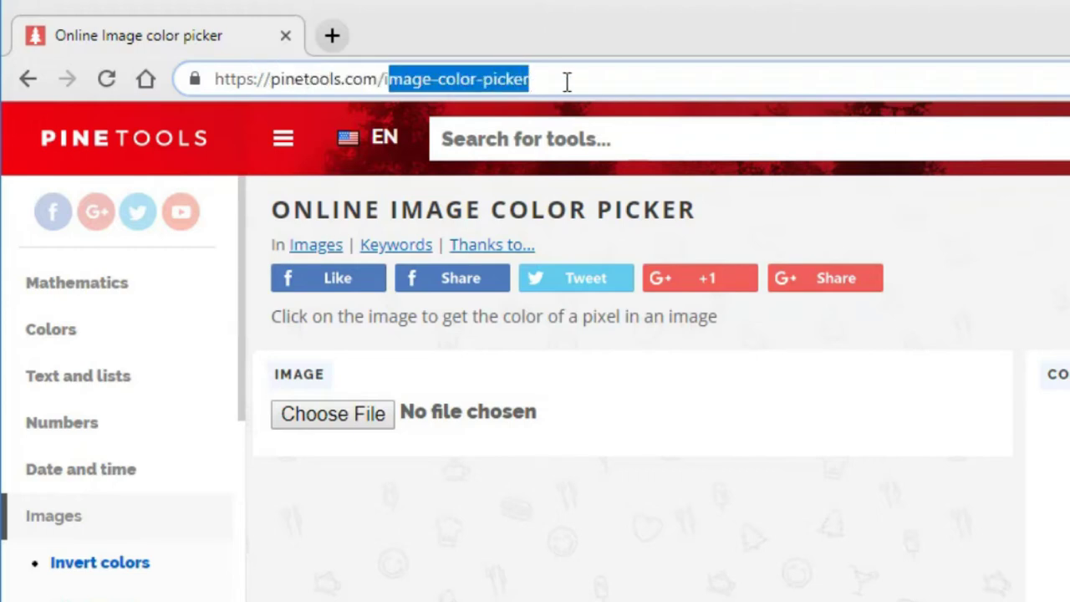
pyautogui.click(632, 498)
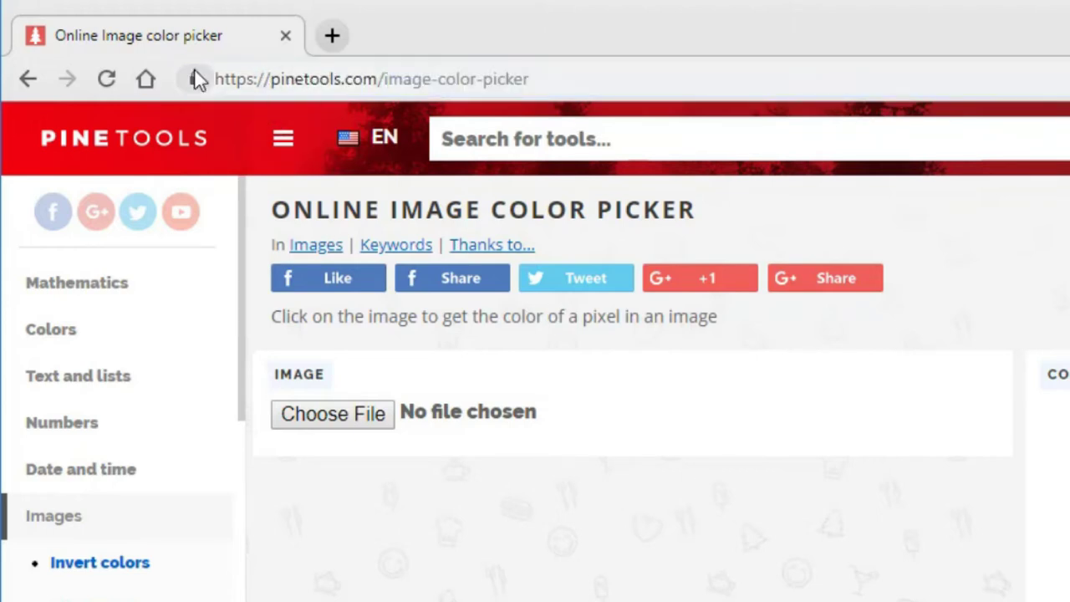
pyautogui.moveTo(227, 79); pyautogui.dragTo(566, 92)
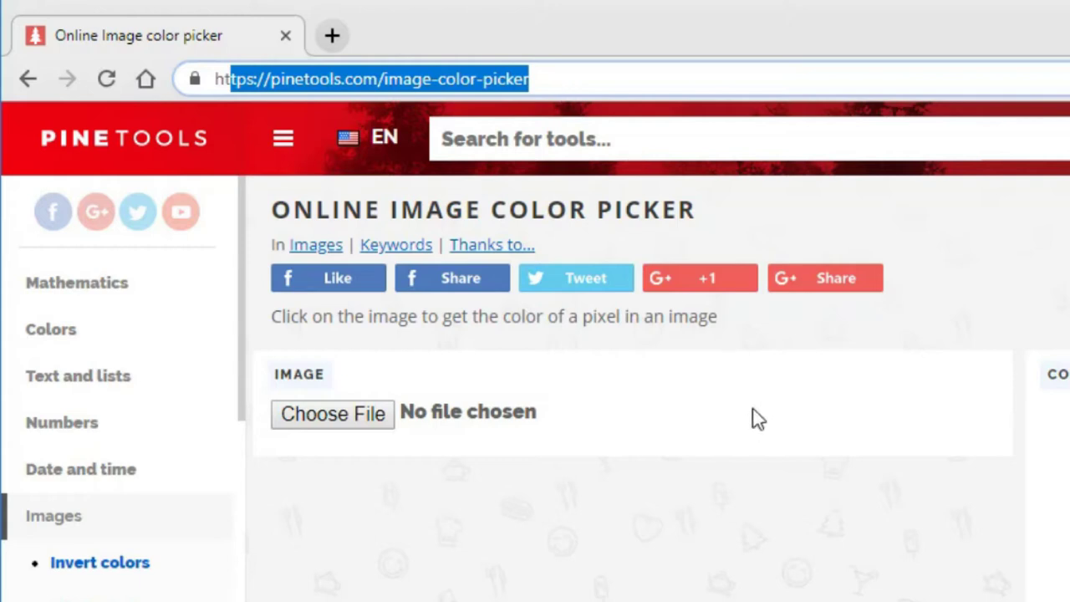
pyautogui.click(728, 445)
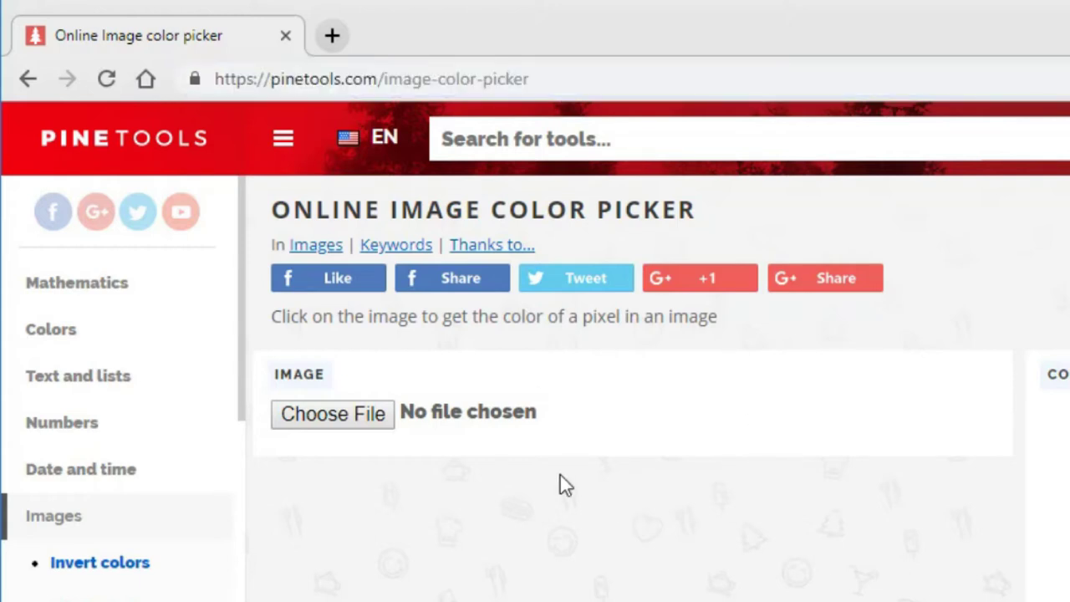
# Load the image Arteza-Colors.JPG into the online image color picker.
pyautogui.click(334, 415)
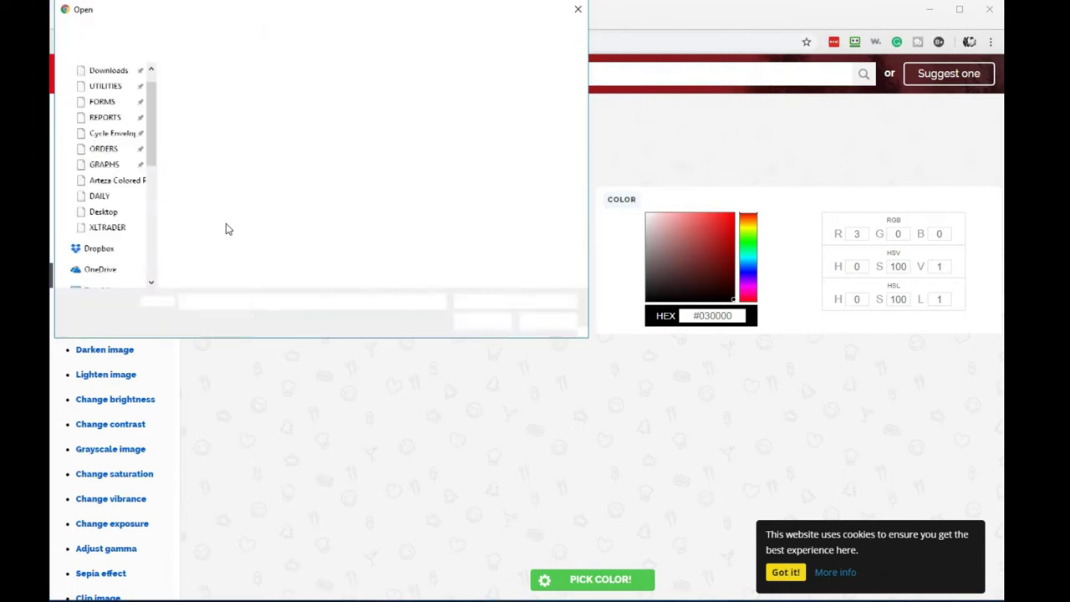
pyautogui.click(202, 104)
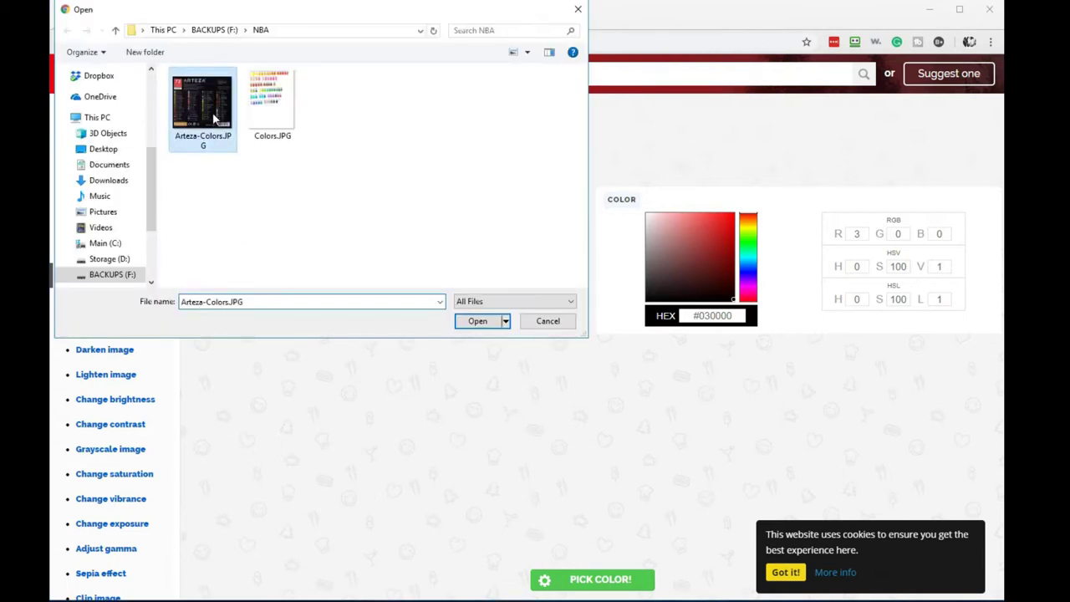
pyautogui.click(478, 320)
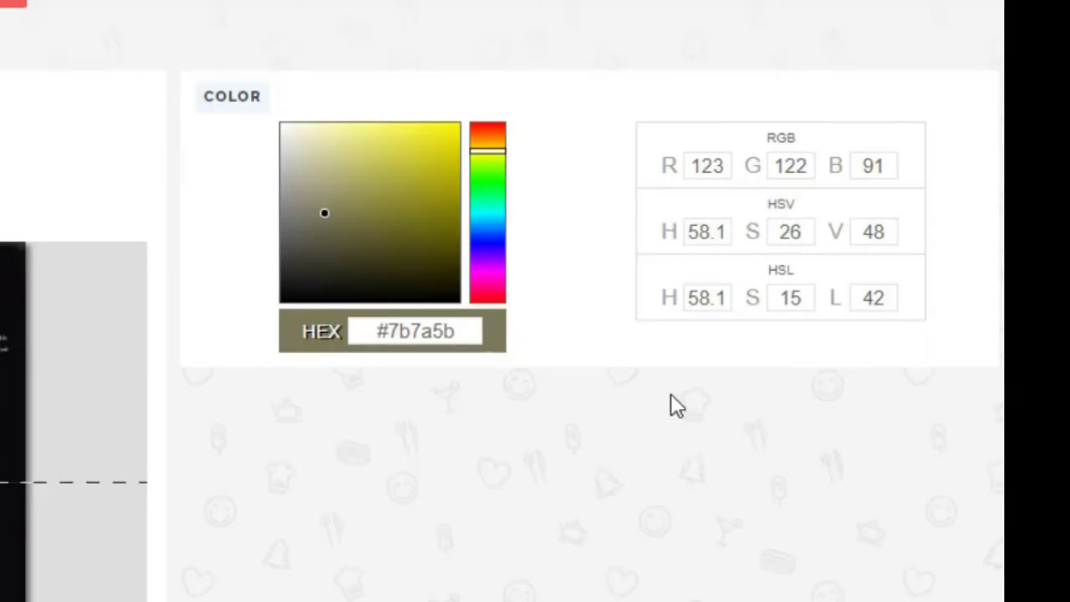
# Examine the hue and lightness values in the HSL readout of the current color.
pyautogui.doubleClick(665, 298)
pyautogui.doubleClick(711, 297)
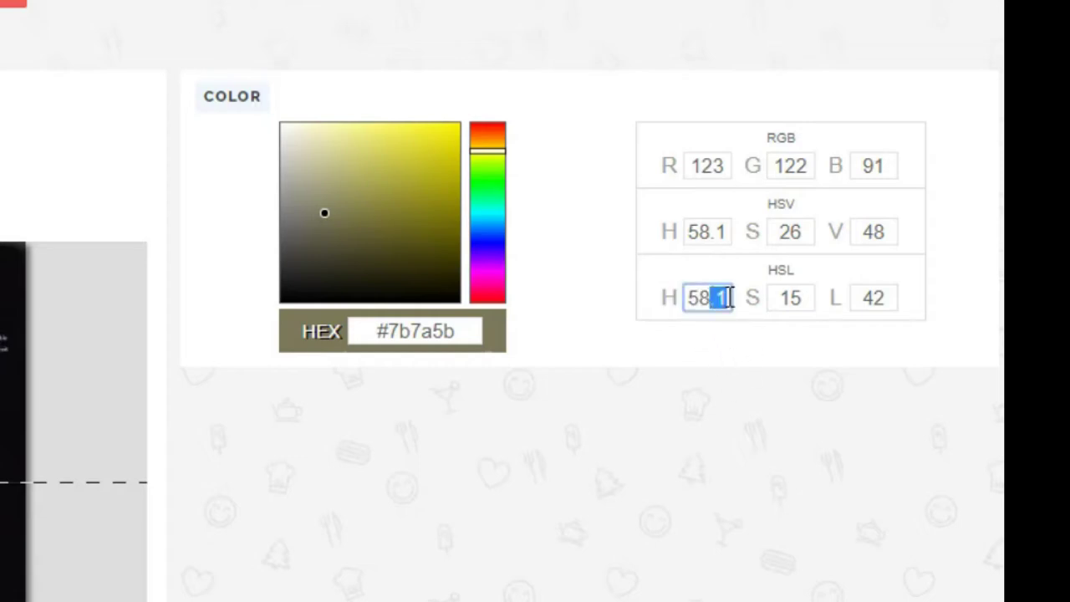
pyautogui.click(708, 367)
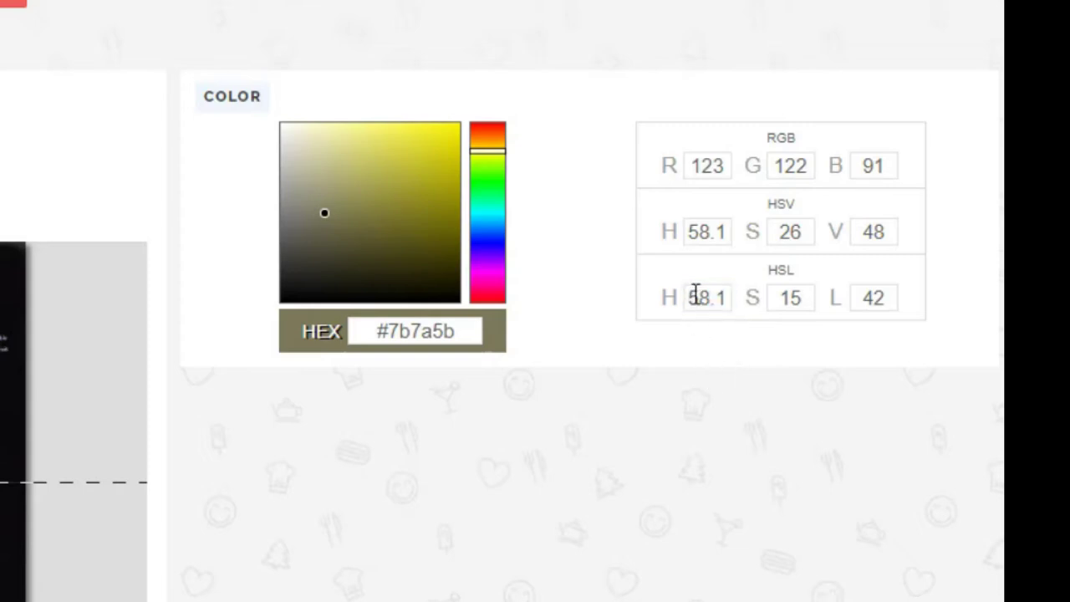
pyautogui.moveTo(690, 298); pyautogui.dragTo(710, 298)
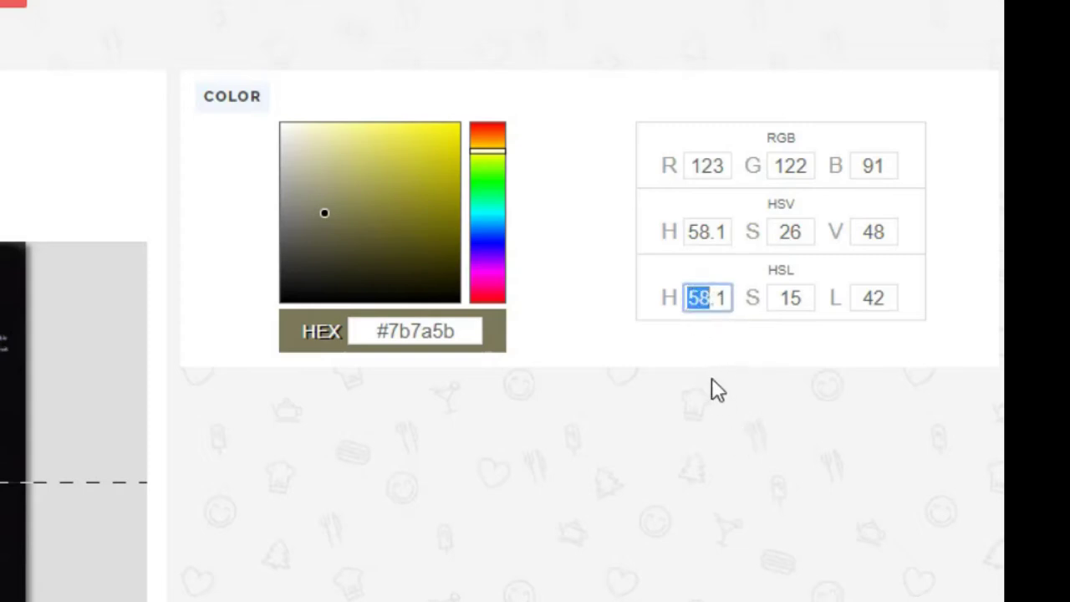
pyautogui.doubleClick(873, 298)
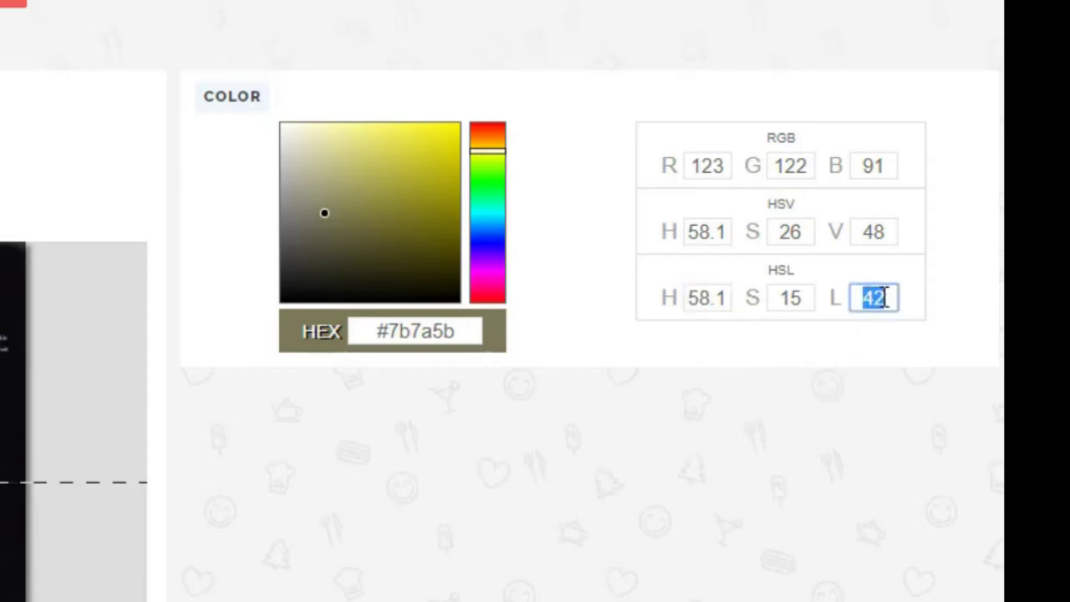
pyautogui.click(852, 393)
pyautogui.moveTo(691, 298); pyautogui.dragTo(711, 297)
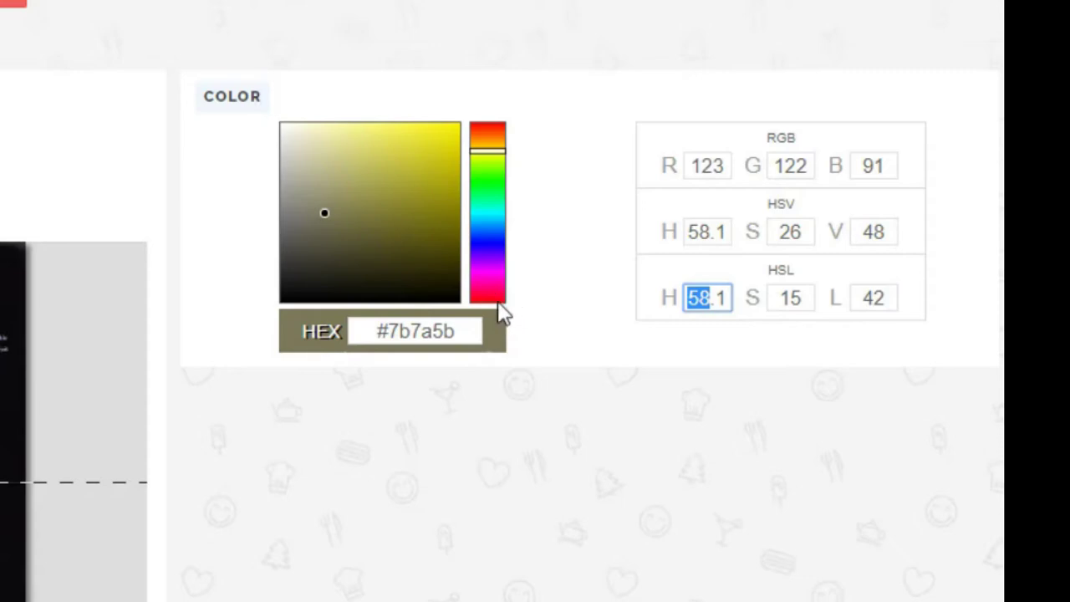
# Try several shades of the same yellow hue in the color field to compare their HSL values.
pyautogui.click(414, 215)
pyautogui.click(388, 179)
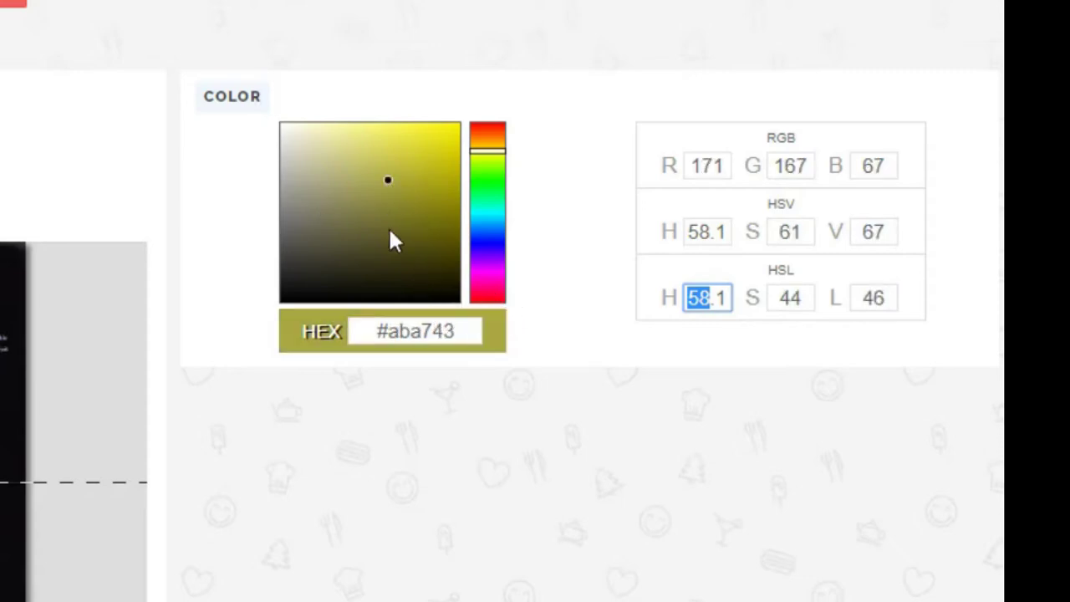
pyautogui.click(378, 250)
pyautogui.click(351, 259)
pyautogui.click(351, 195)
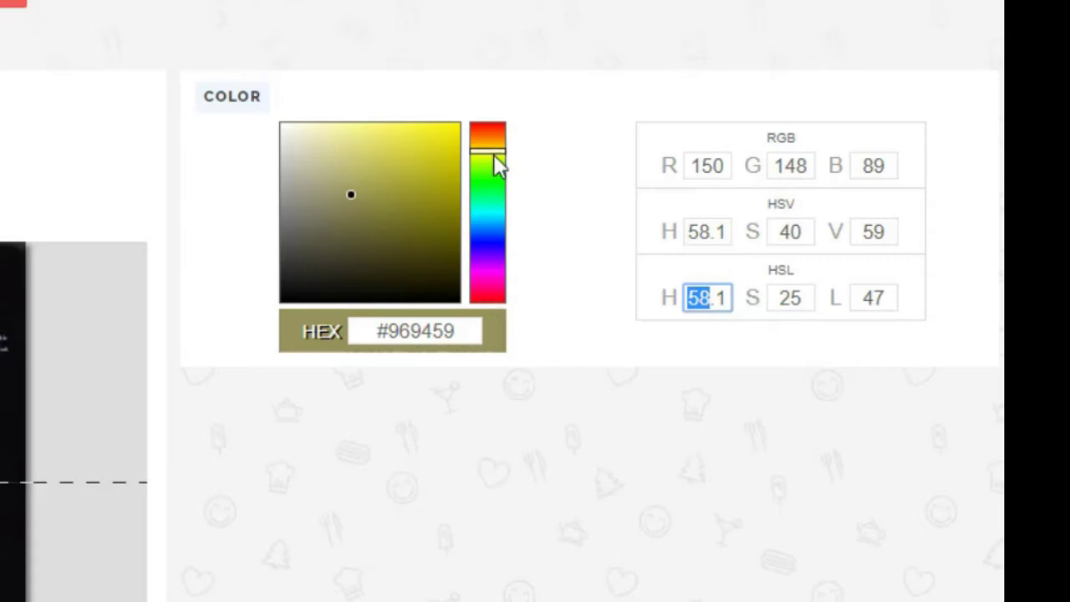
# Sample the A075 Ivory and A077 Turmeric swatches on the pencil chart to get their hue values.
pyautogui.click(704, 298)
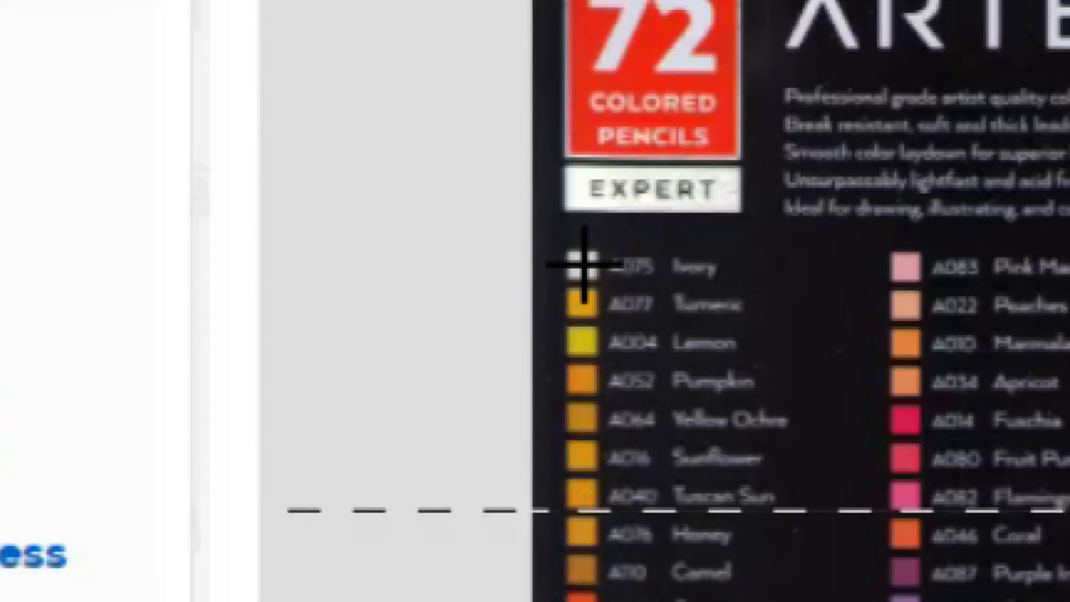
pyautogui.click(582, 264)
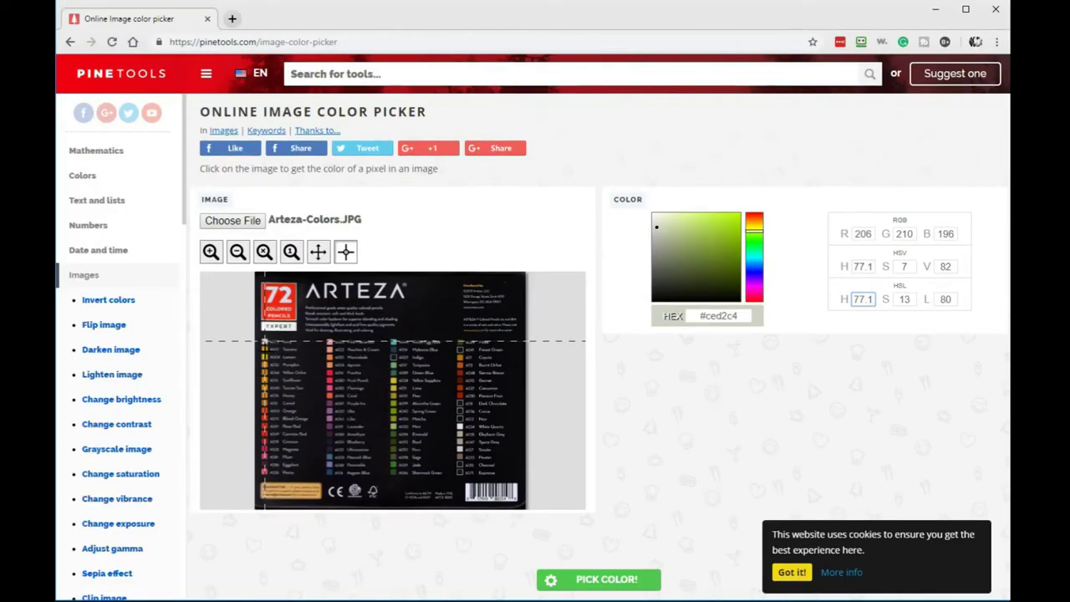
pyautogui.click(264, 349)
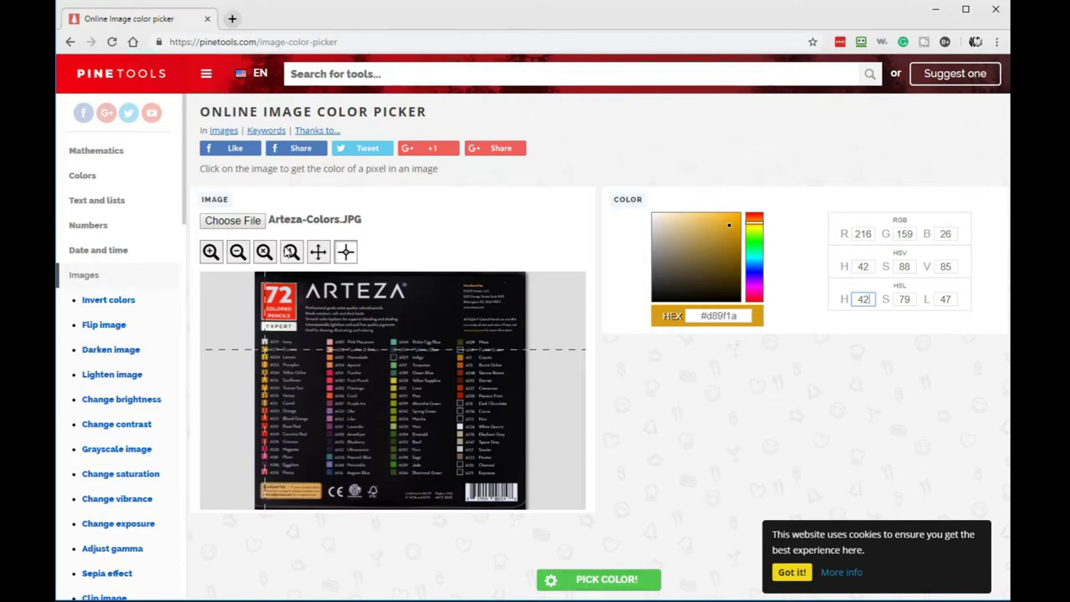
# Sample the A004 Lemon and A052 Pumpkin swatches on the enlarged pencil chart.
pyautogui.click(210, 252)
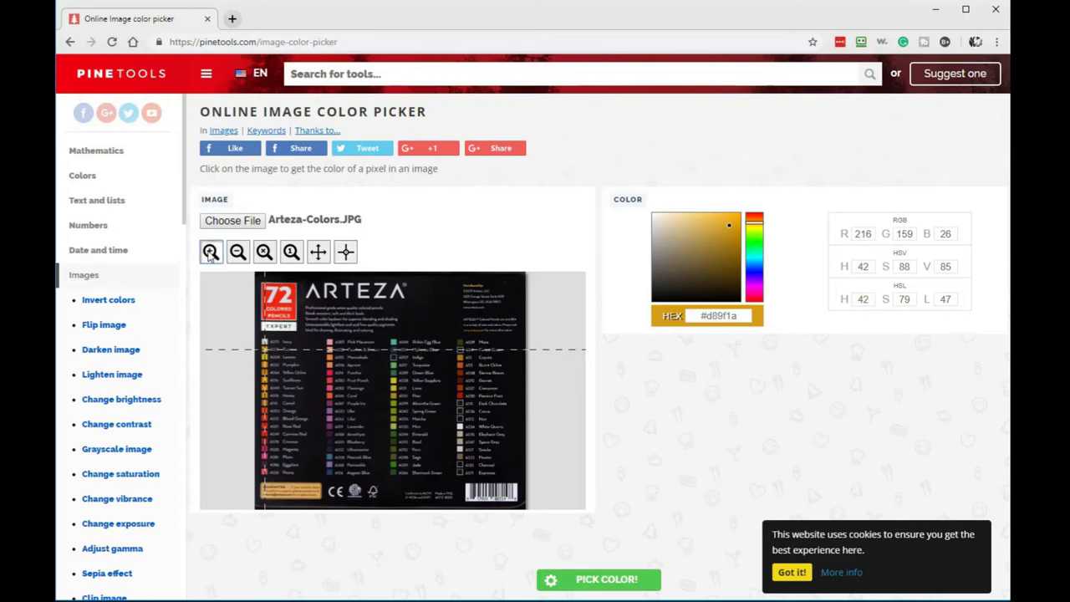
pyautogui.click(333, 399)
pyautogui.click(334, 399)
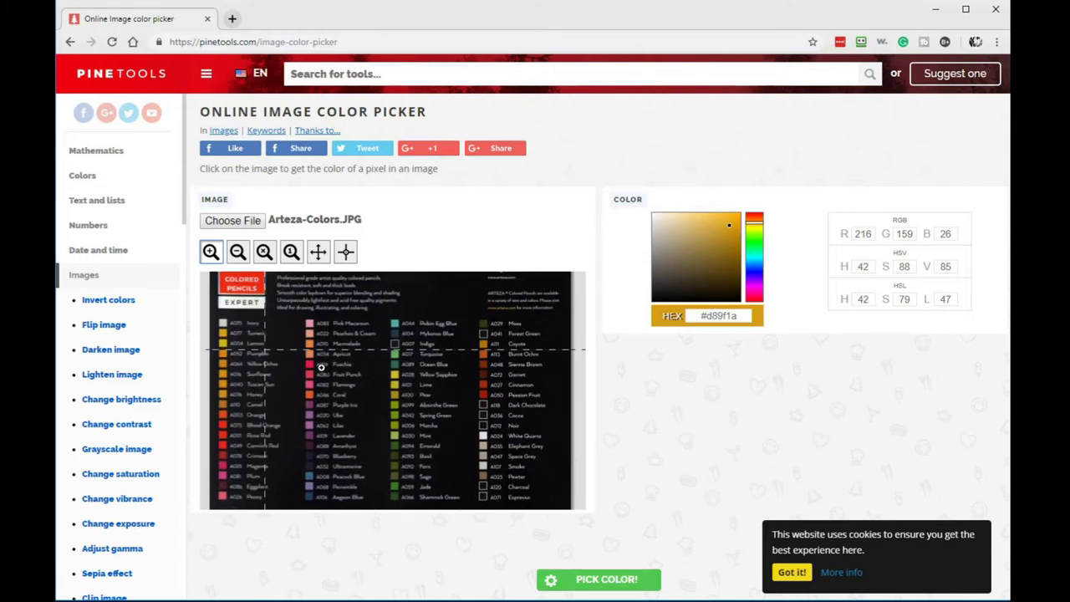
pyautogui.click(346, 253)
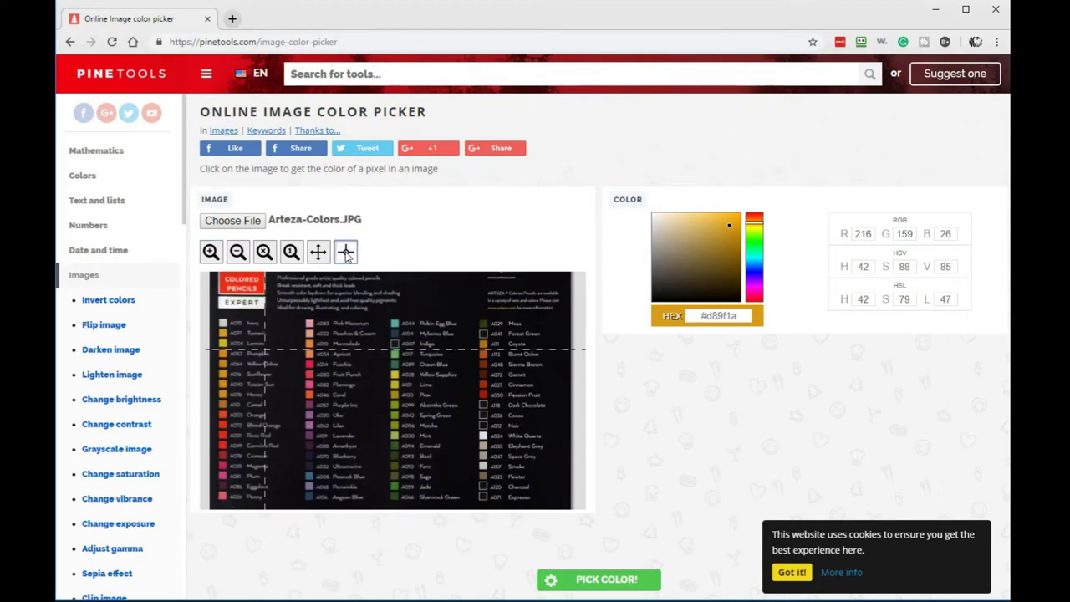
pyautogui.click(223, 343)
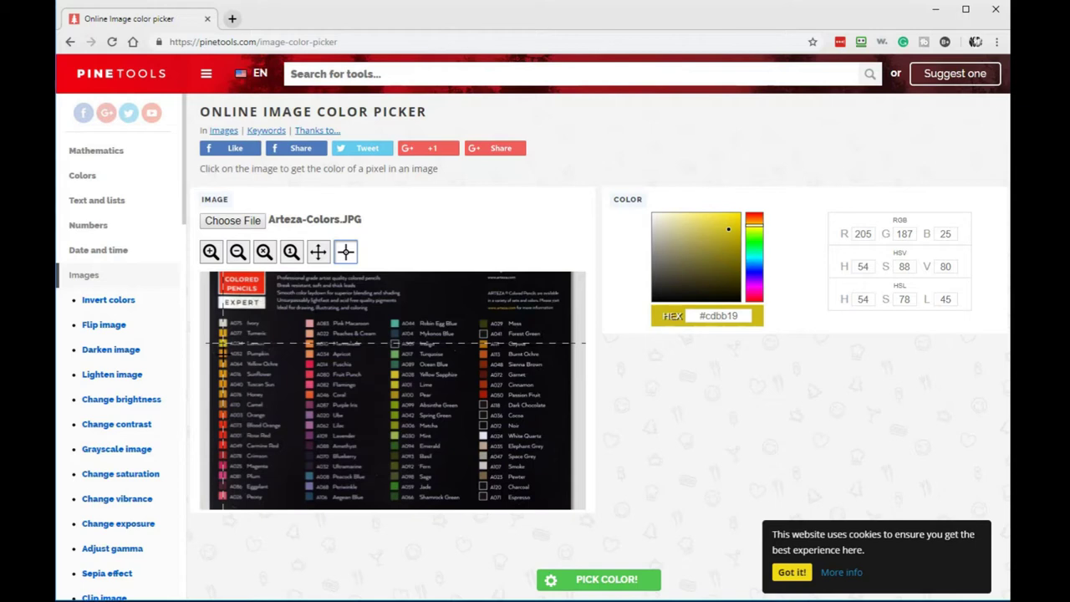
pyautogui.click(222, 353)
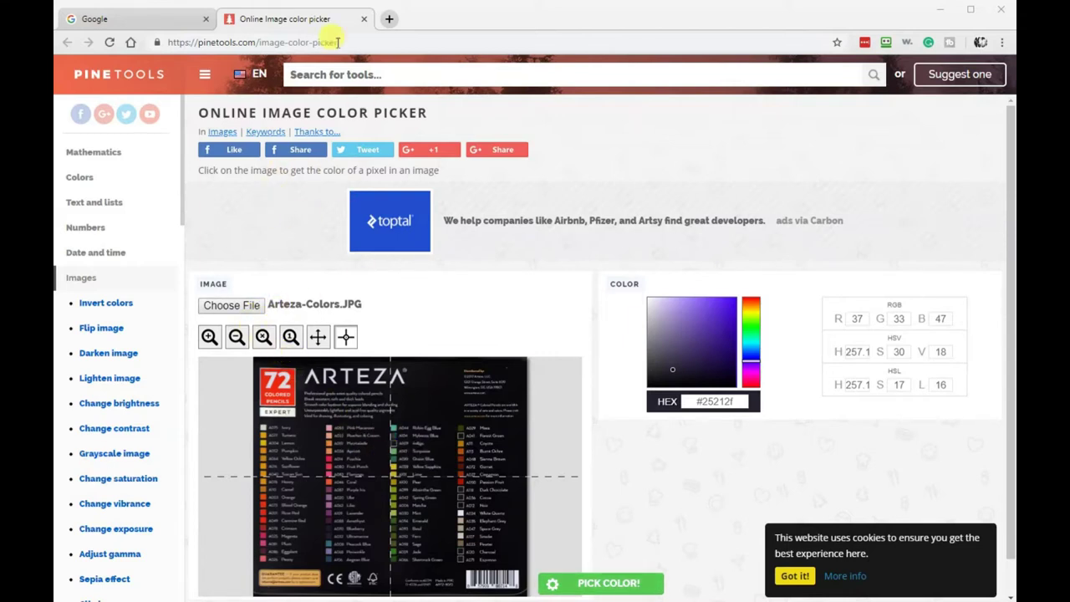
# Load the image Colors.JPG from the Arteza Colored Pencils folder in place of the current chart.
pyautogui.click(237, 306)
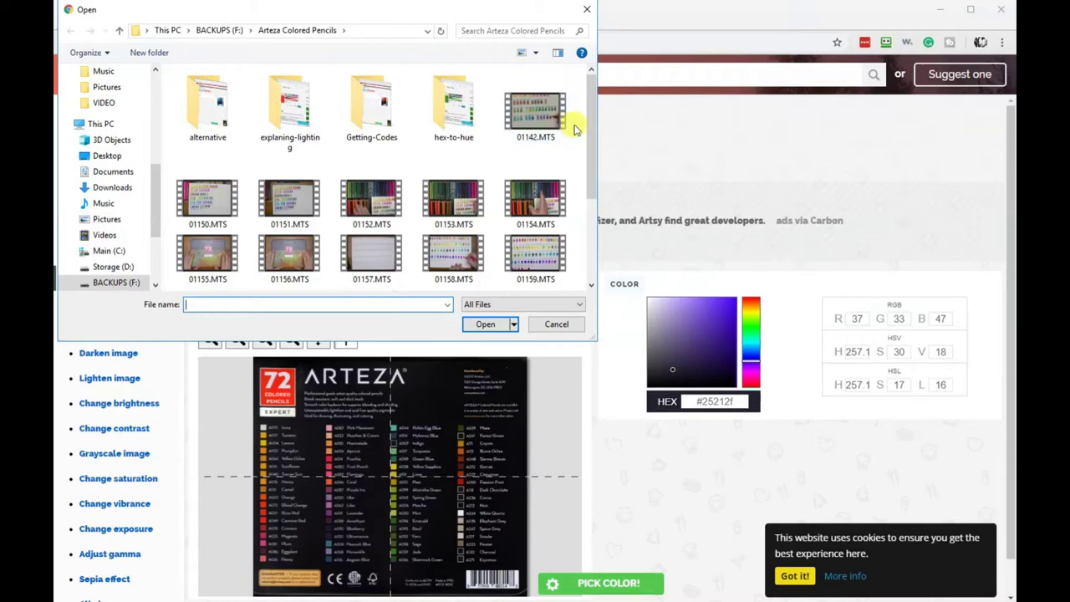
pyautogui.moveTo(588, 124); pyautogui.dragTo(592, 201)
pyautogui.click(361, 156)
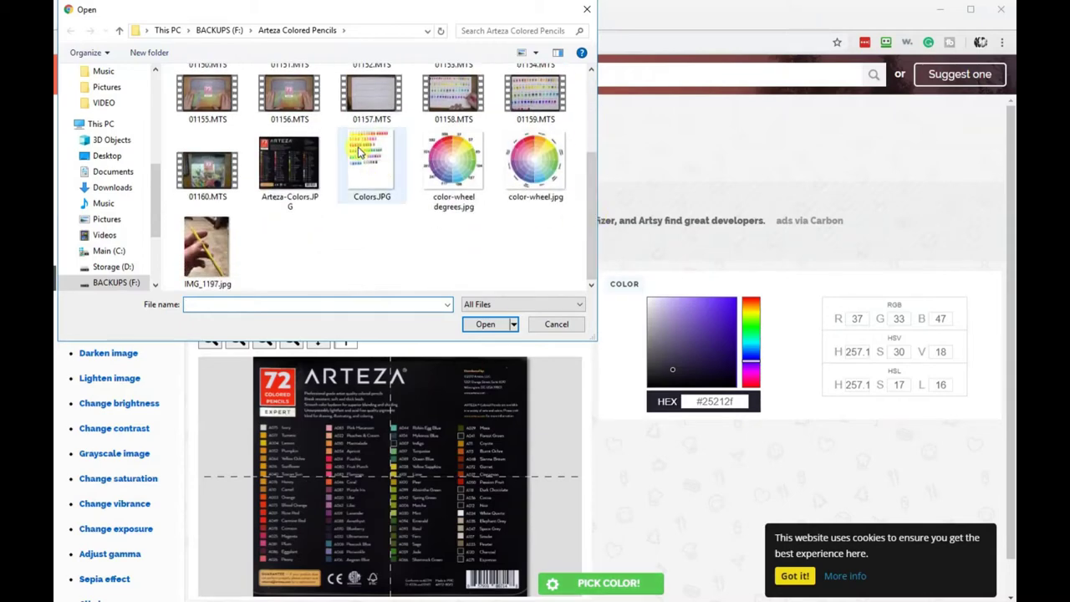
pyautogui.click(487, 324)
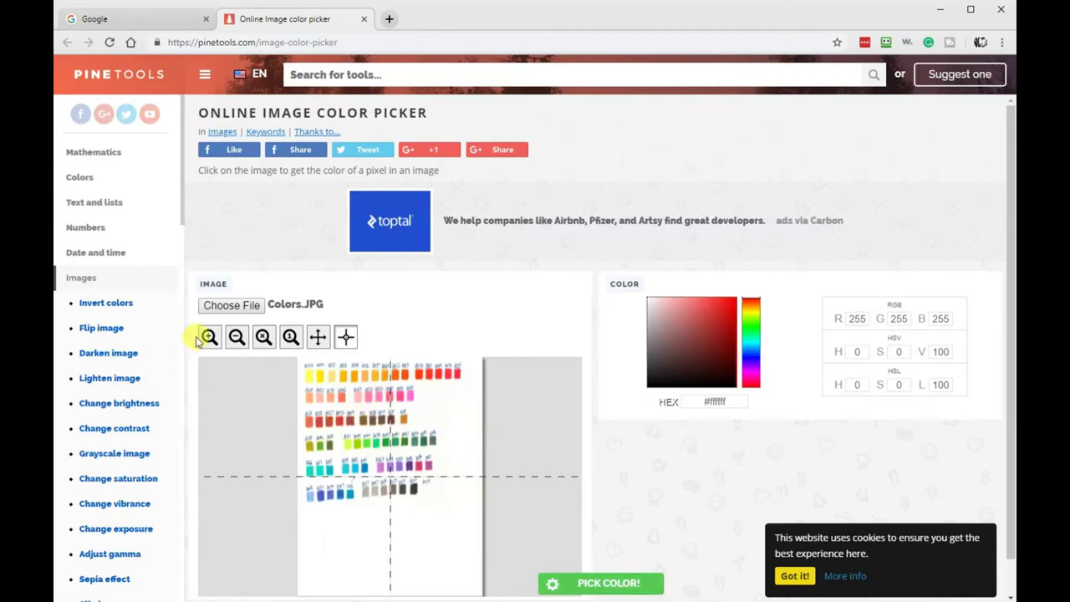
# Sample the first yellow swatch in the top row of the hand-colored chart and select its HSL hue value.
pyautogui.click(208, 336)
pyautogui.click(355, 419)
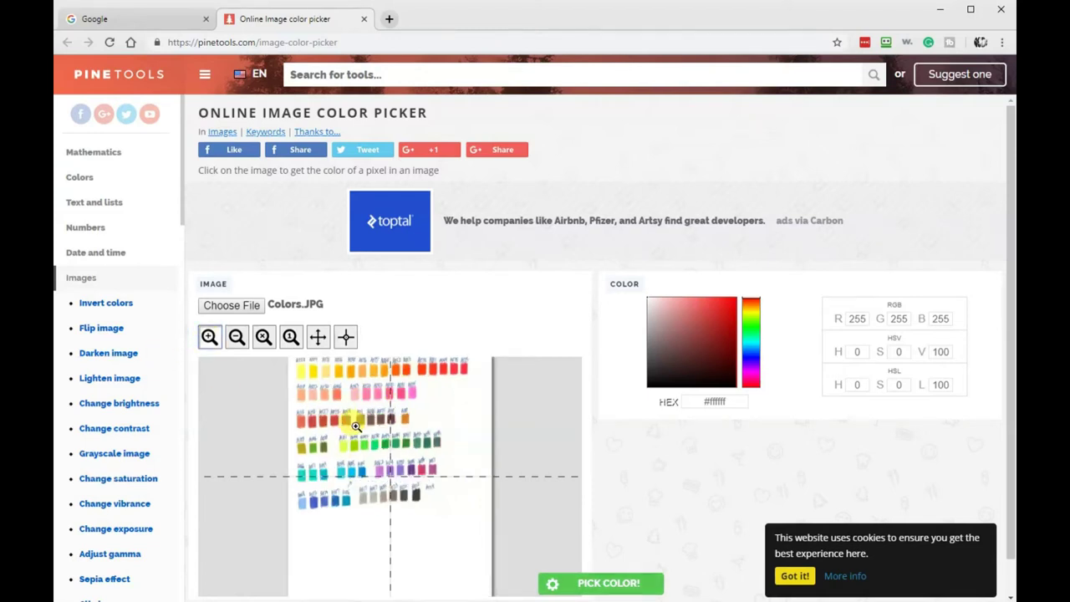
pyautogui.click(355, 420)
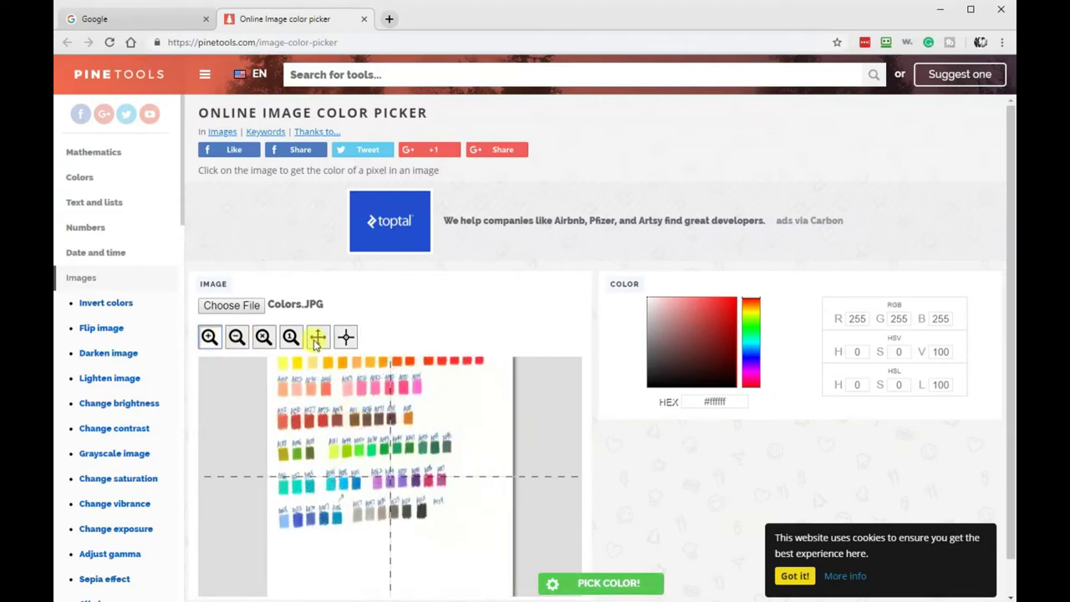
pyautogui.click(317, 338)
pyautogui.moveTo(353, 430); pyautogui.dragTo(380, 485)
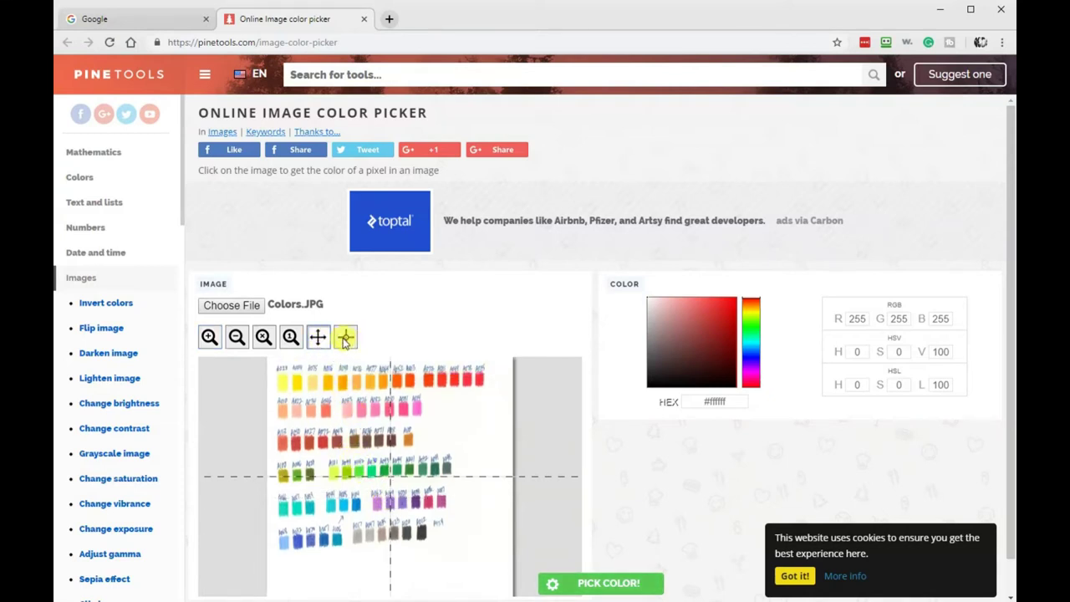
pyautogui.click(345, 339)
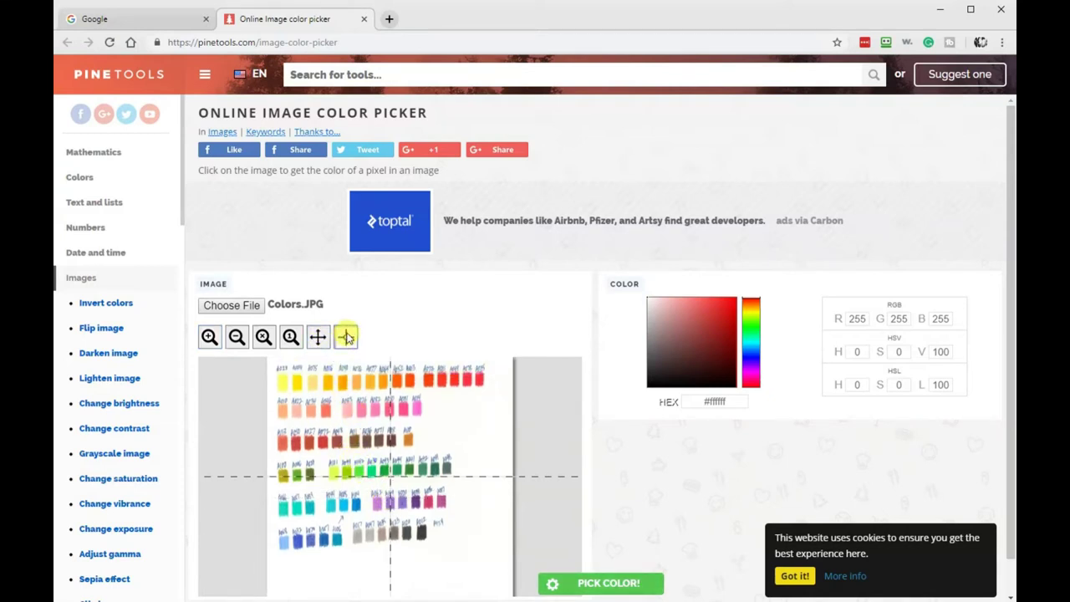
pyautogui.click(282, 382)
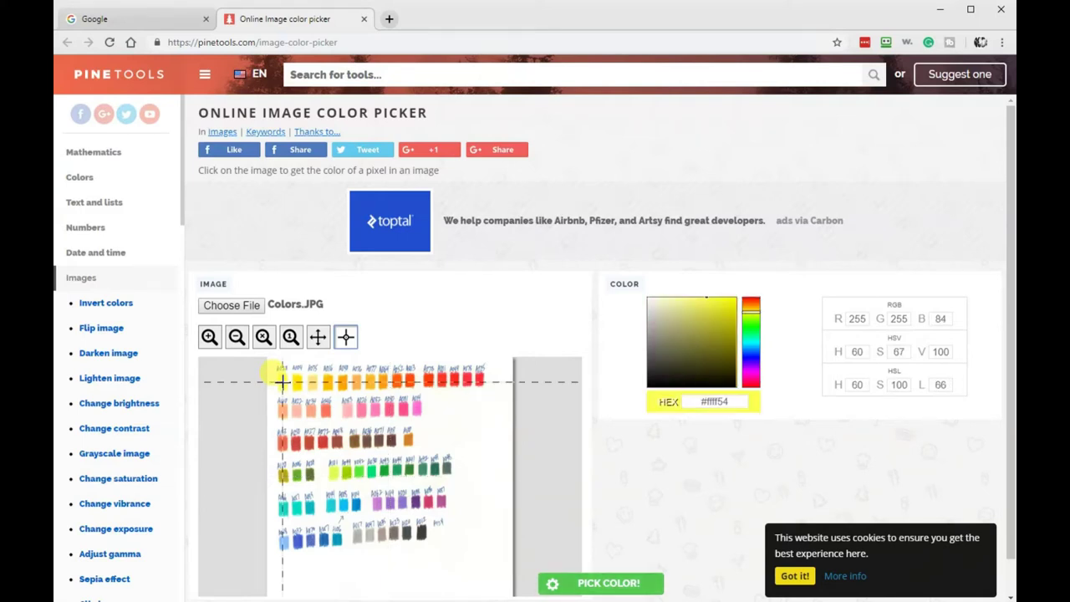
pyautogui.doubleClick(855, 384)
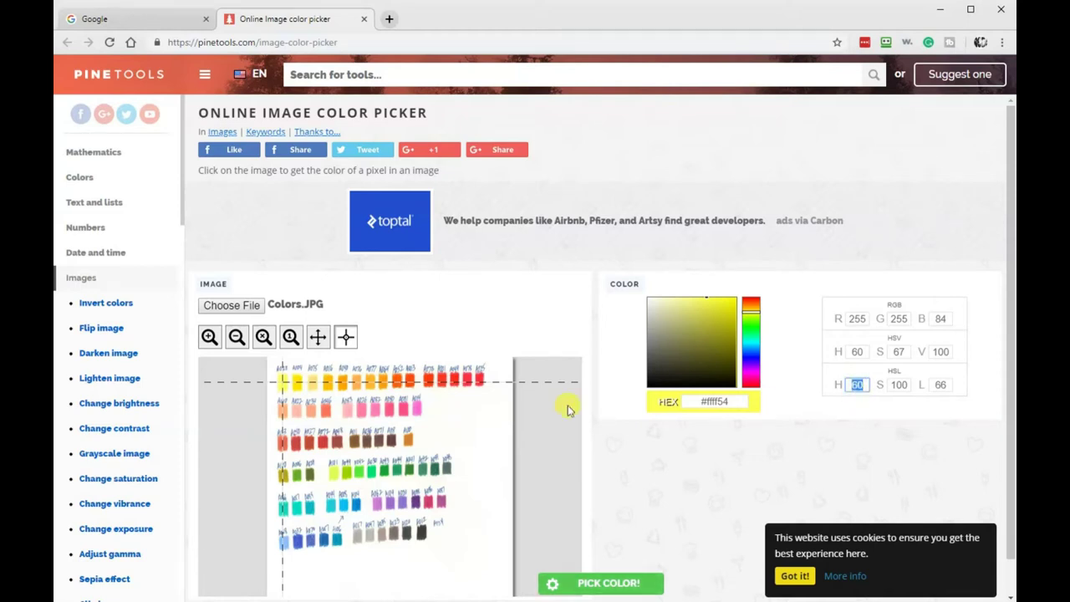
# Sample the second through fifth swatches in the chart's top row, one after another, to get their hues.
pyautogui.click(297, 380)
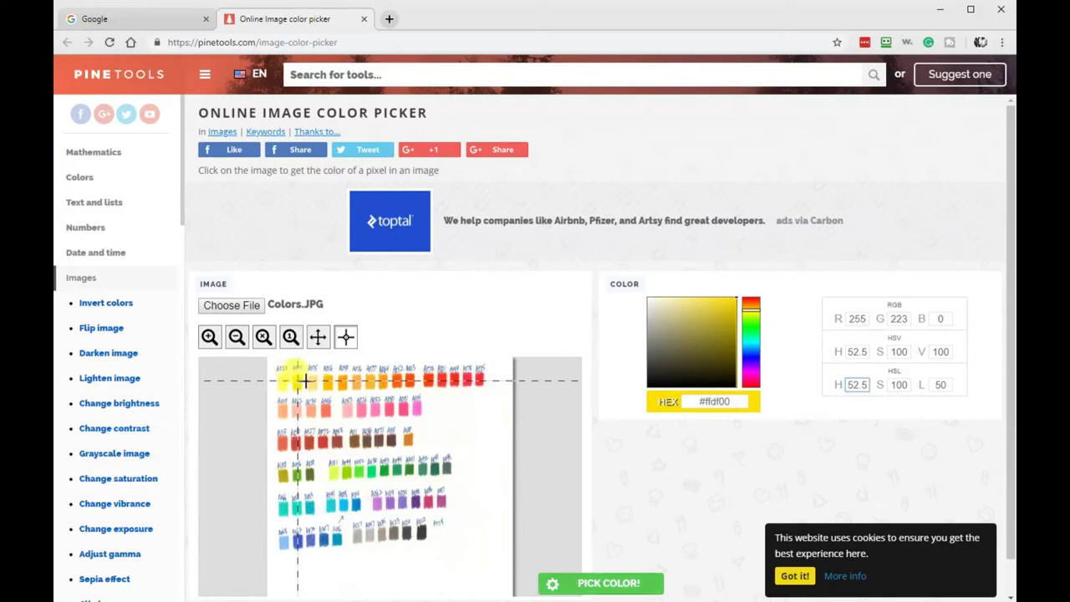
pyautogui.click(311, 381)
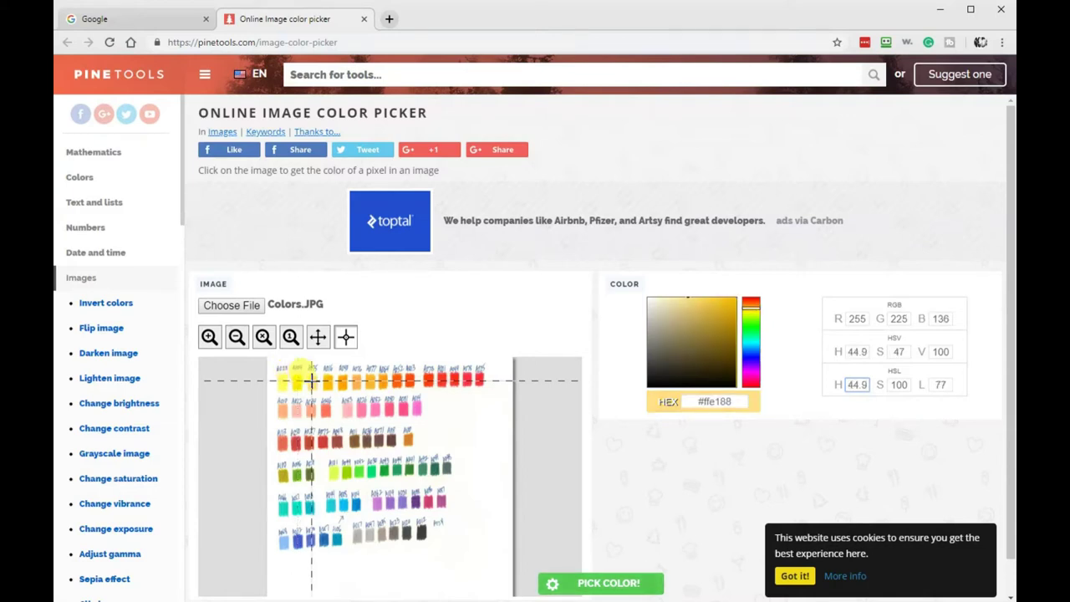
pyautogui.click(328, 383)
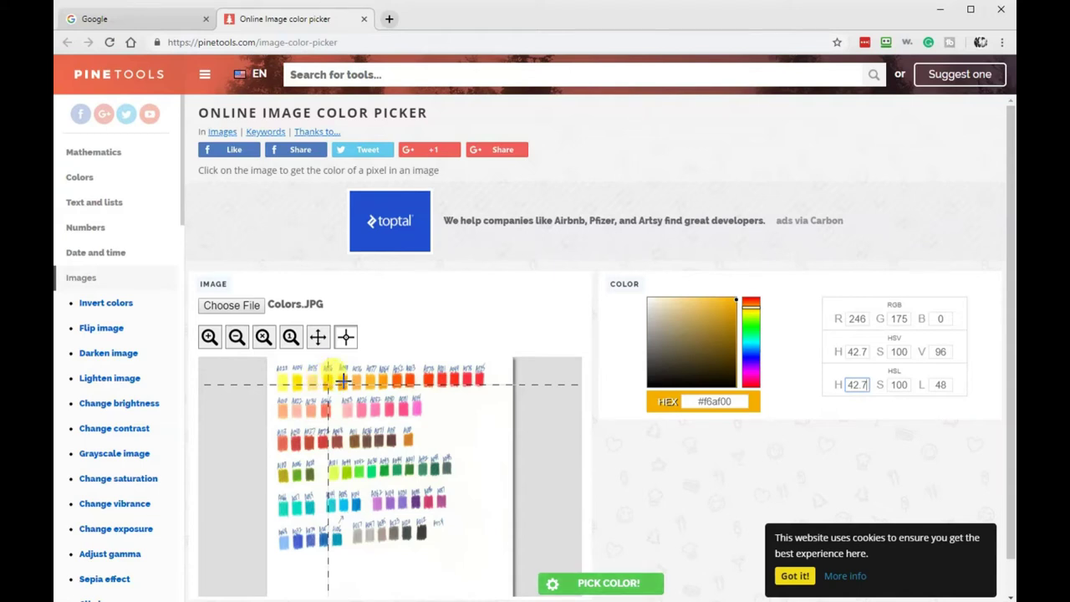
pyautogui.click(343, 381)
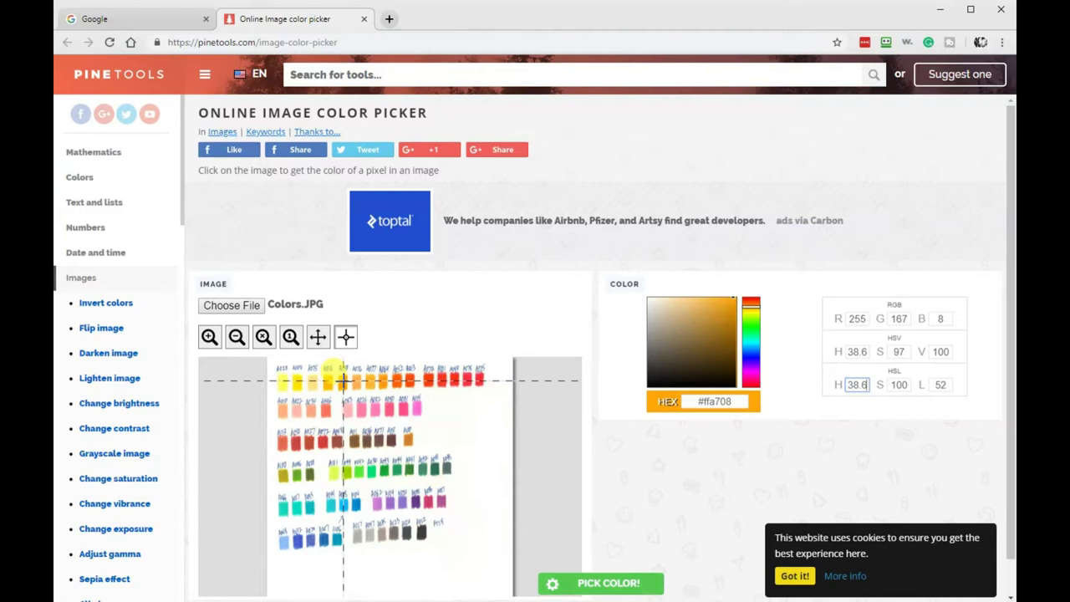